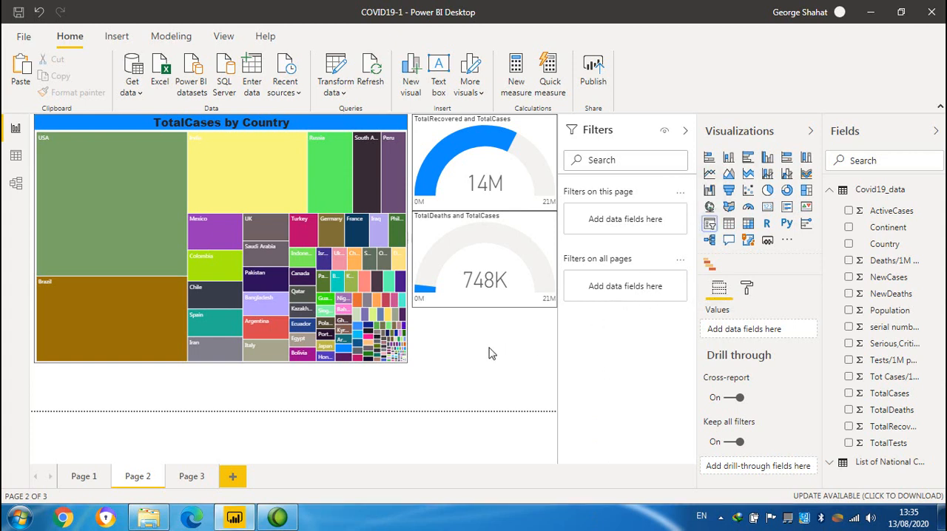
# Add a slicer for the Country field below the two gauges and extend its lower edge to list more countries.
pyautogui.click(711, 223)
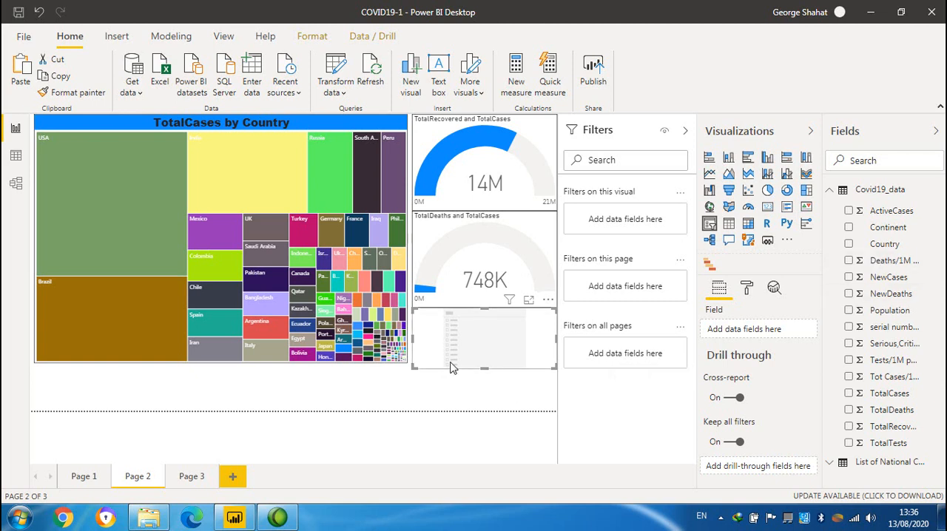
pyautogui.moveTo(895, 252); pyautogui.dragTo(773, 332)
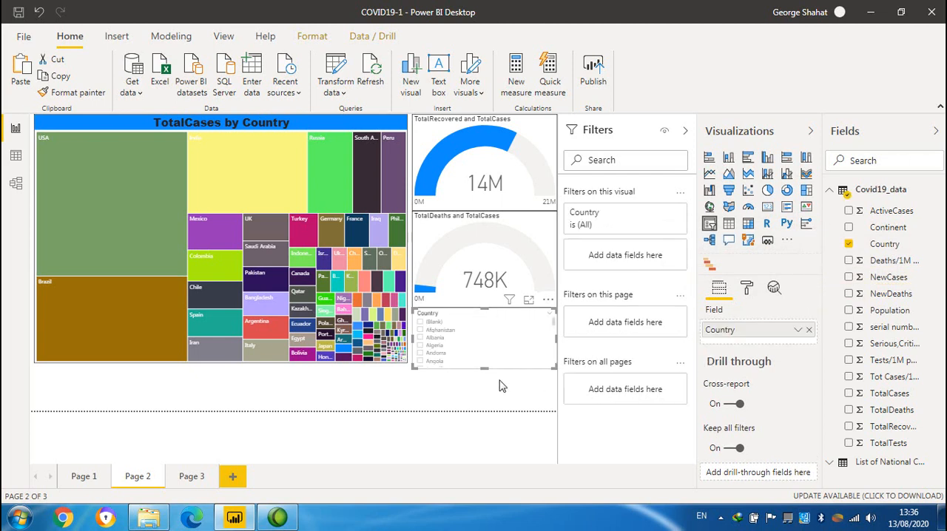
pyautogui.moveTo(484, 368); pyautogui.dragTo(486, 401)
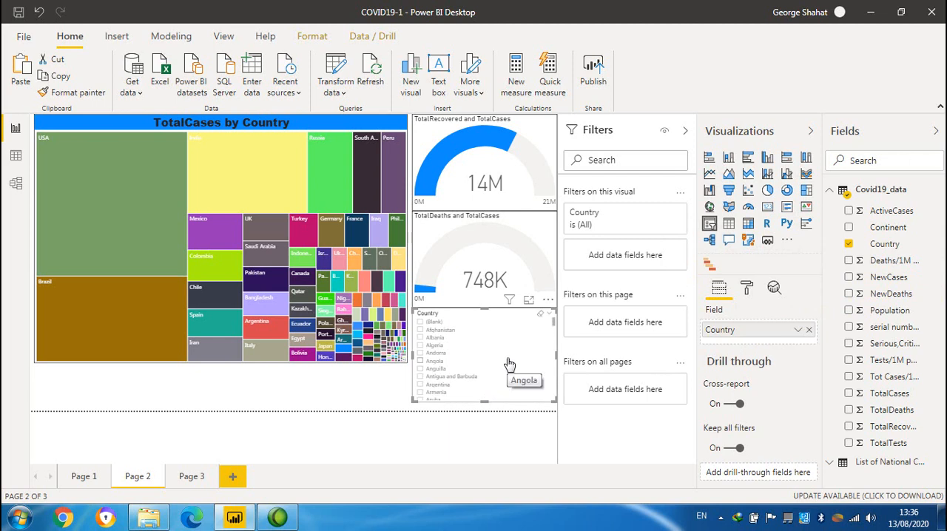
# Filter the page to Algeria with the Country slicer and examine the treemap and gauges.
pyautogui.click(433, 348)
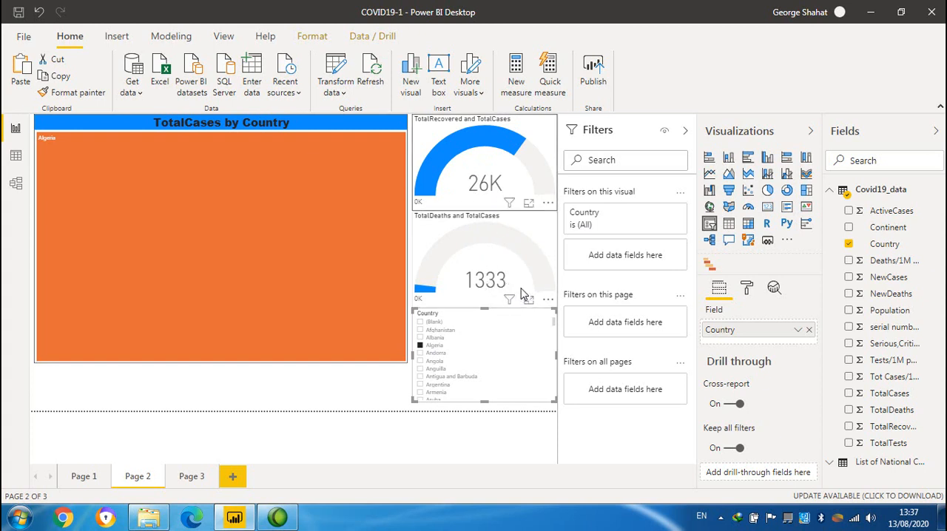
pyautogui.moveTo(489, 278)
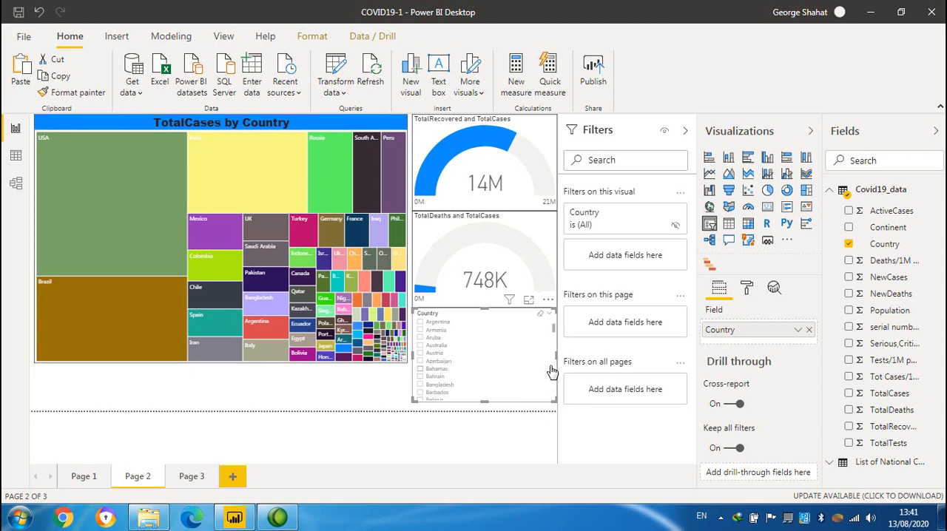
# Switch the Country slicer to a dropdown and shrink its height and width to a compact box.
pyautogui.click(547, 316)
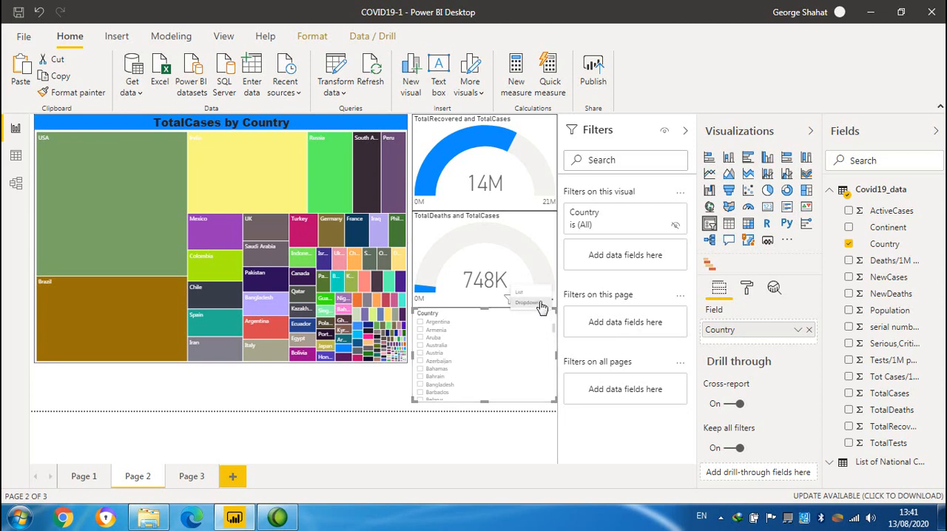
pyautogui.click(528, 303)
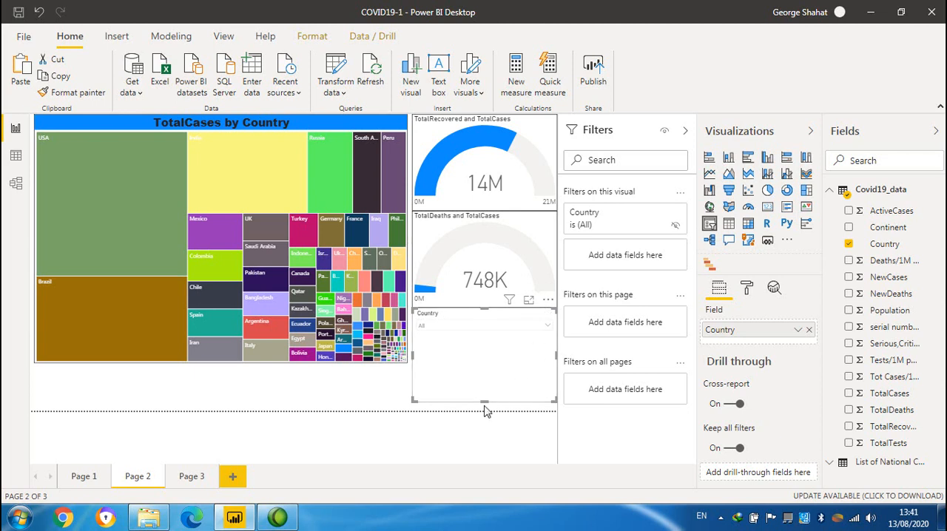
pyautogui.moveTo(481, 395); pyautogui.dragTo(484, 340)
pyautogui.moveTo(415, 339); pyautogui.dragTo(449, 340)
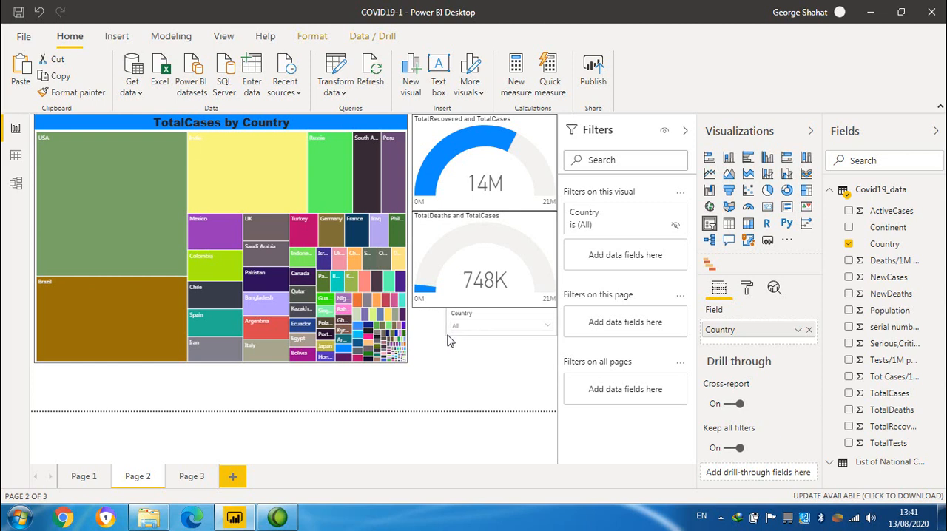
# Test the Country dropdown by selecting Algeria and clearing the selection again.
pyautogui.click(548, 331)
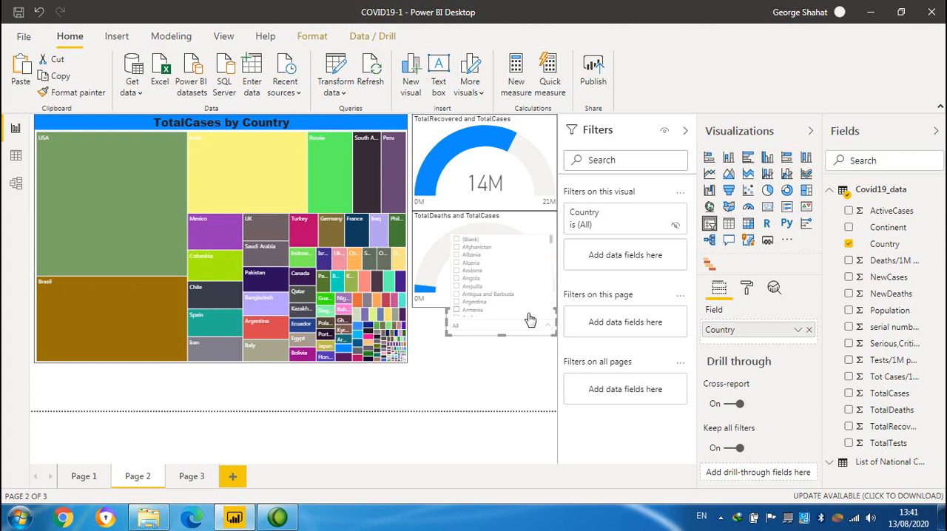
pyautogui.click(474, 266)
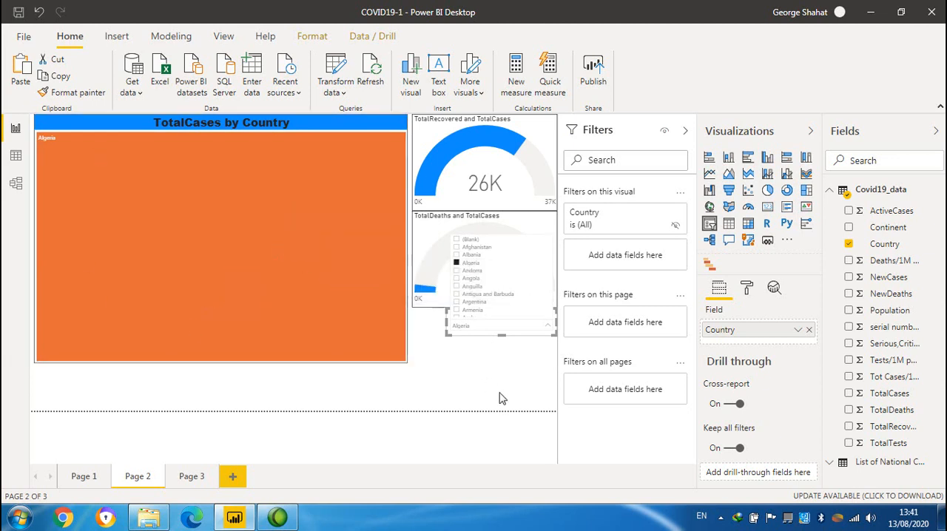
pyautogui.click(464, 267)
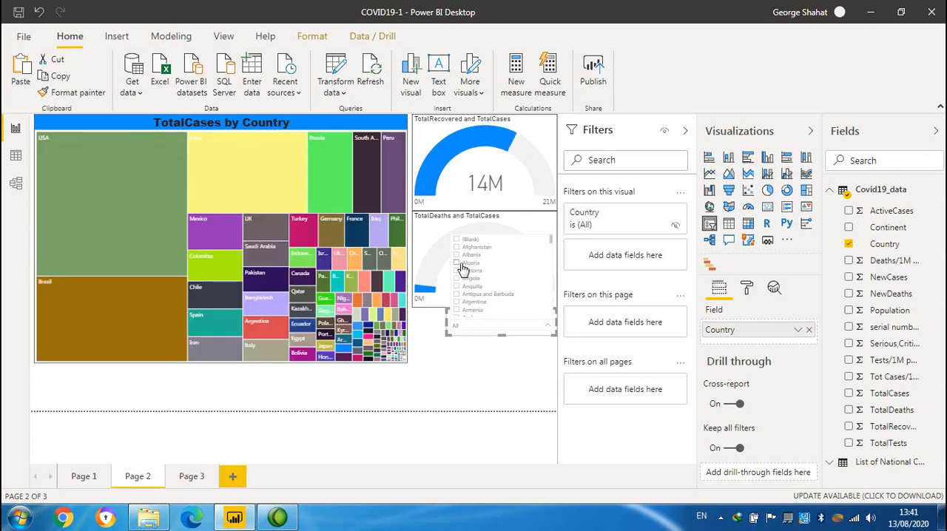
pyautogui.click(503, 394)
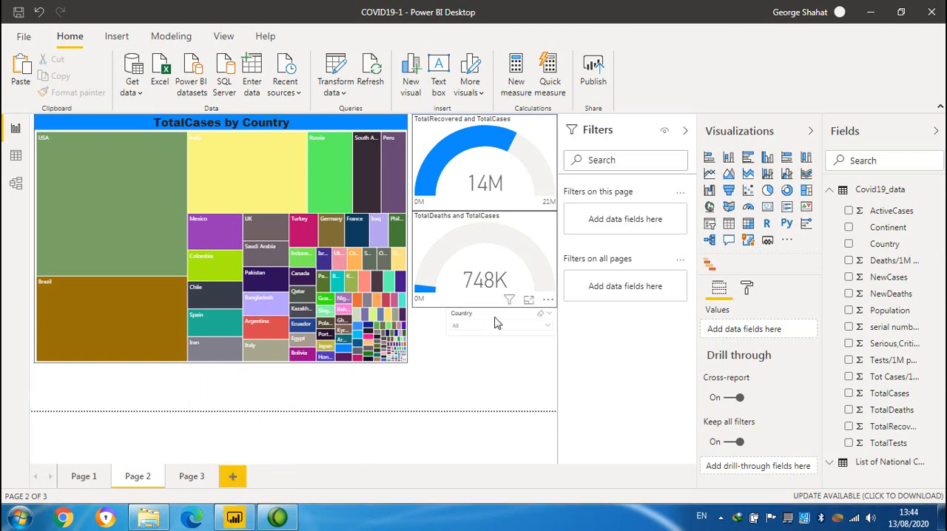
# Turn on single select for the Country slicer and choose Antigua and Barbuda.
pyautogui.click(496, 324)
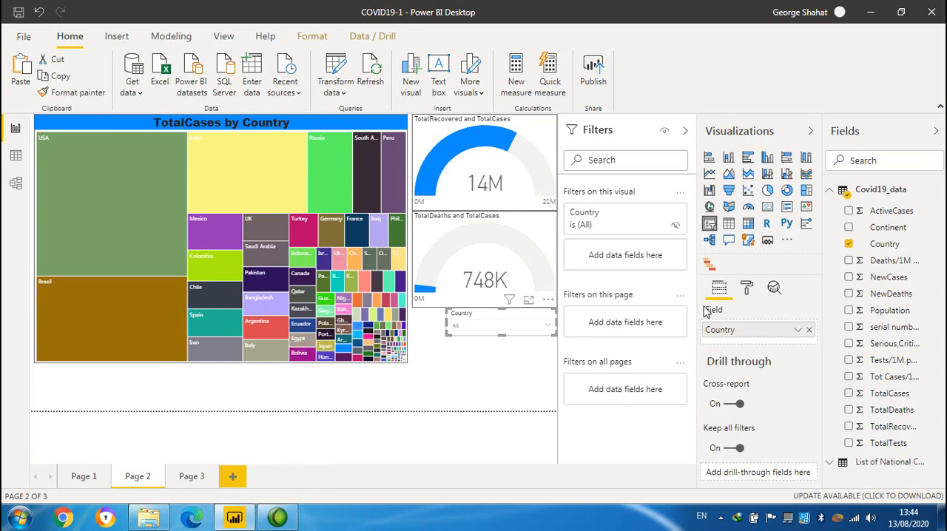
pyautogui.click(747, 289)
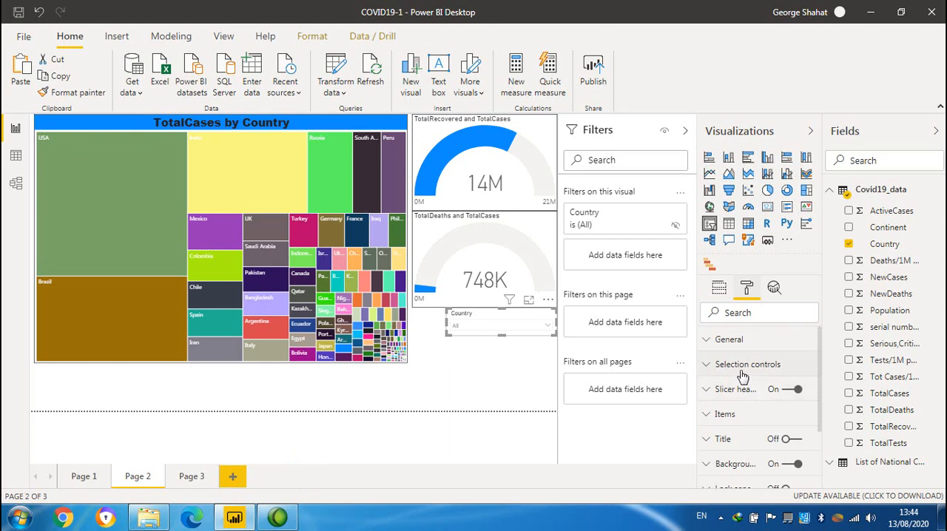
pyautogui.click(706, 368)
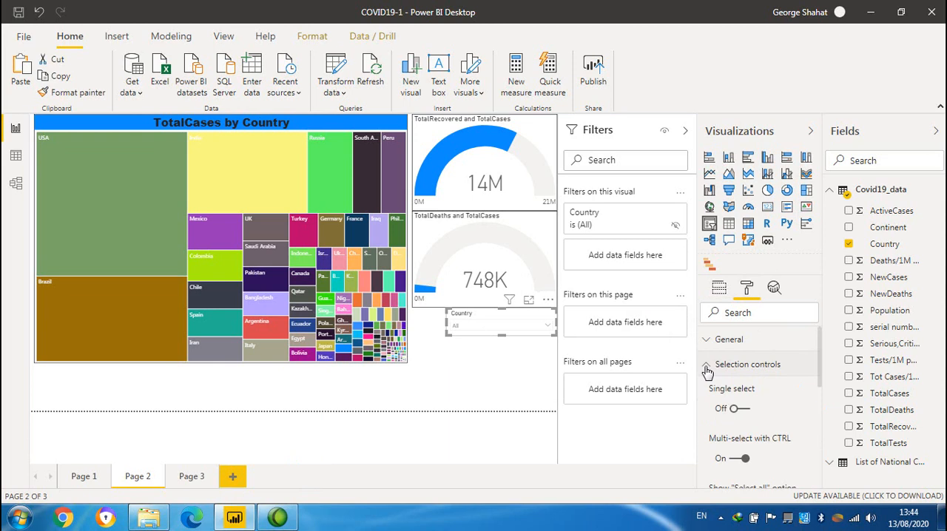
pyautogui.click(744, 411)
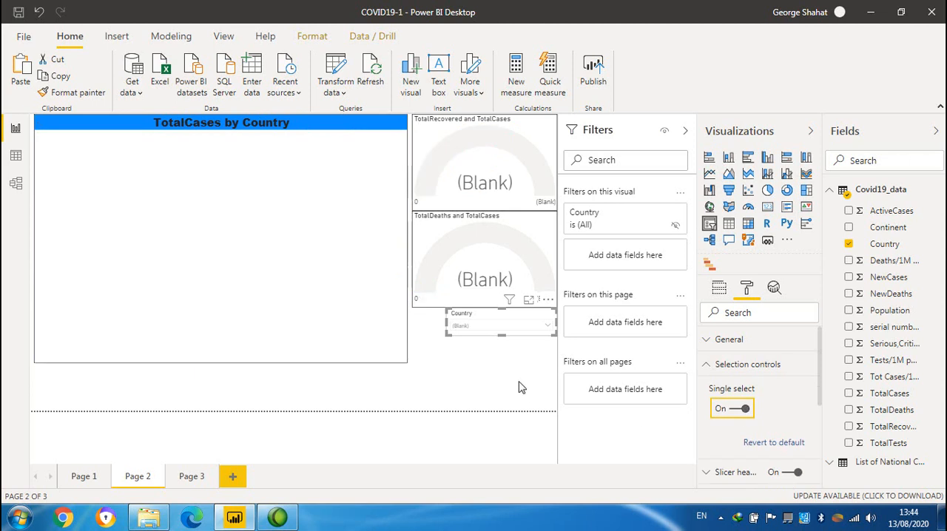
pyautogui.click(538, 333)
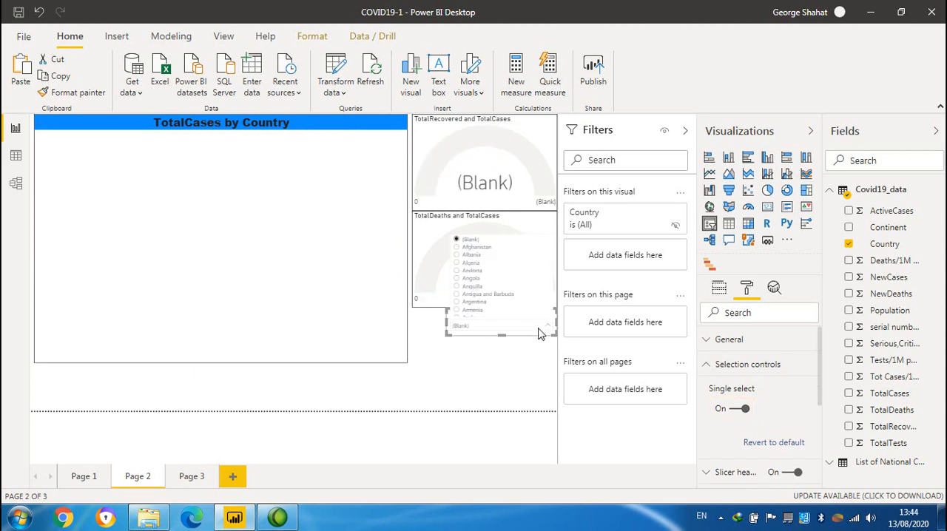
pyautogui.click(499, 301)
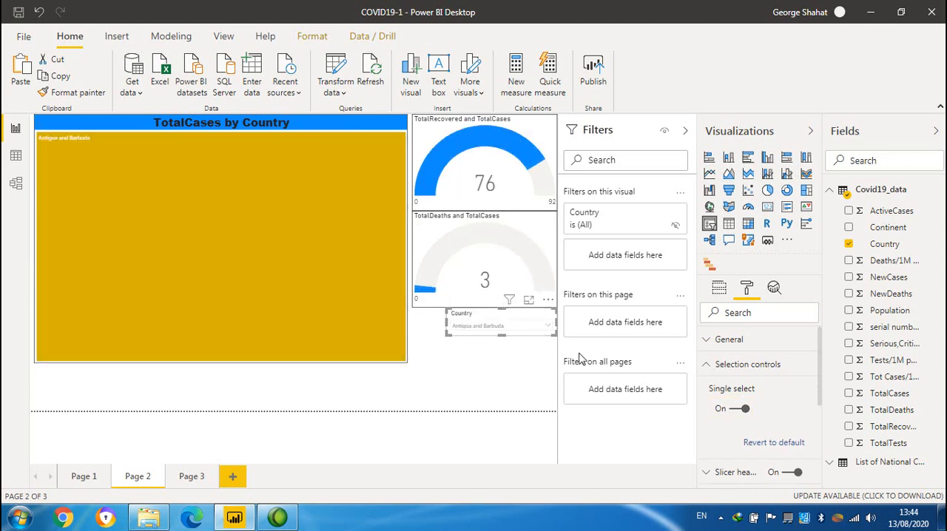
# Turn single select back off and clear Antigua and Barbuda from the Country slicer.
pyautogui.click(738, 411)
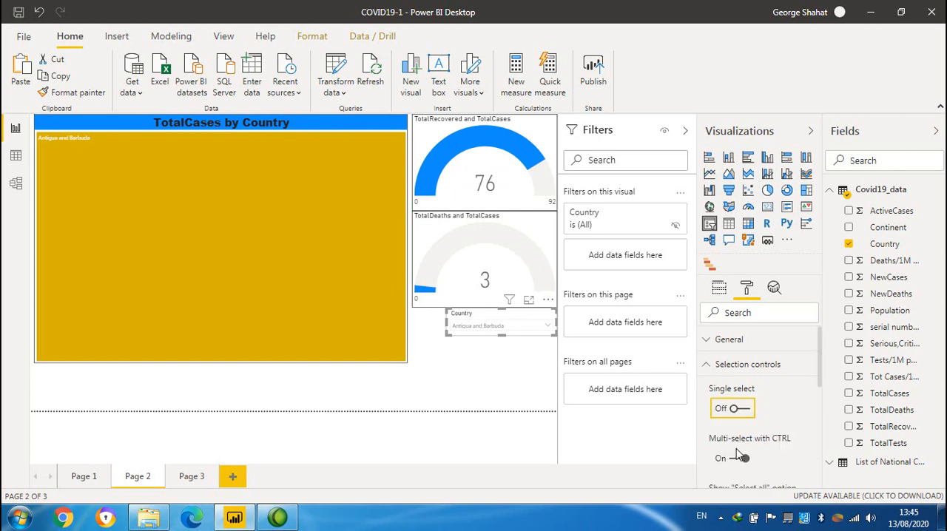
pyautogui.click(518, 329)
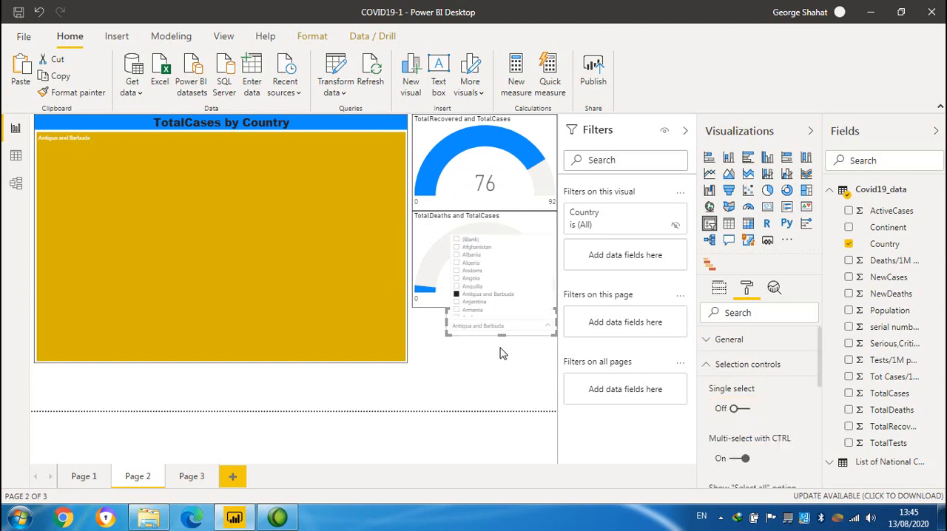
pyautogui.click(477, 296)
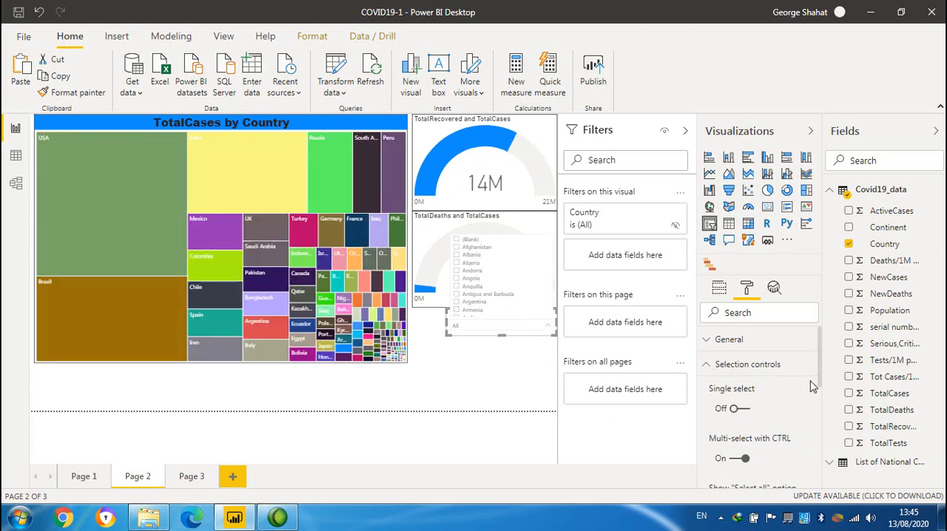
# Turn on the border of the Country slicer in its formatting options.
pyautogui.click(709, 368)
pyautogui.click(709, 341)
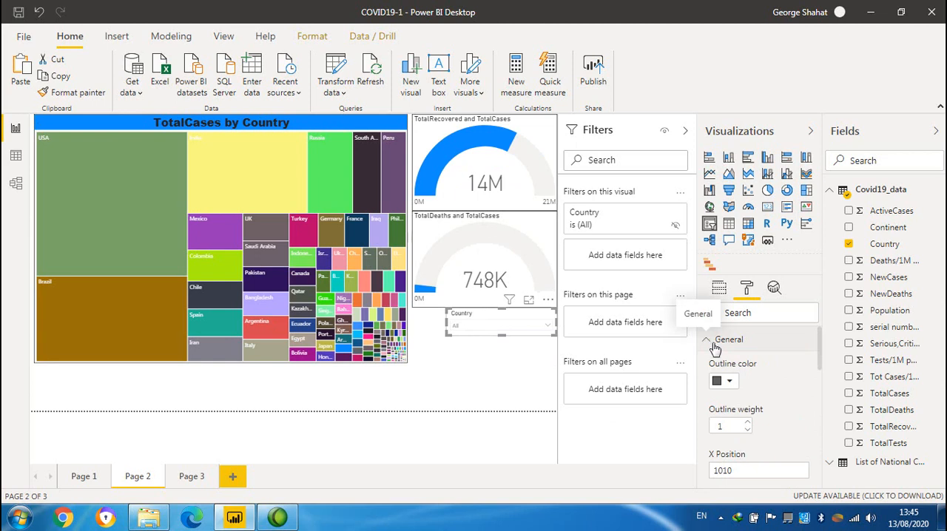
pyautogui.moveTo(820, 359); pyautogui.dragTo(830, 470)
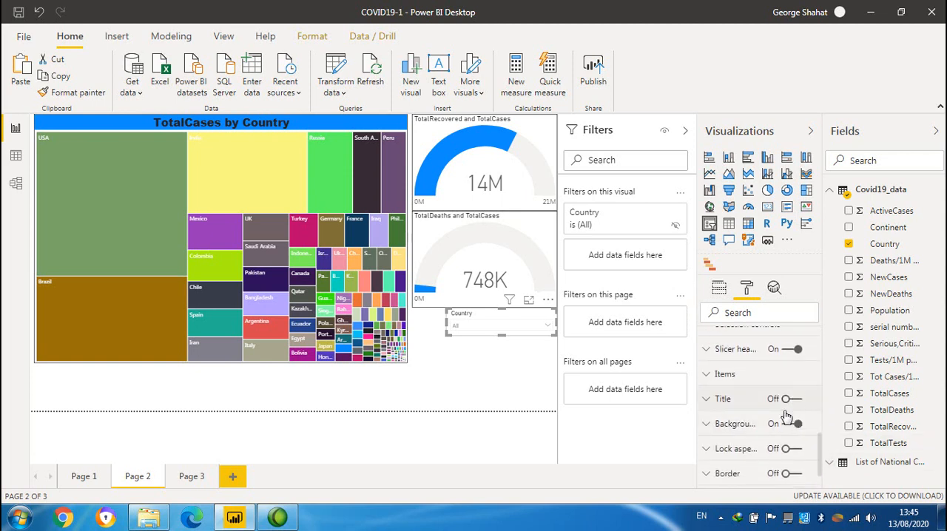
pyautogui.click(794, 476)
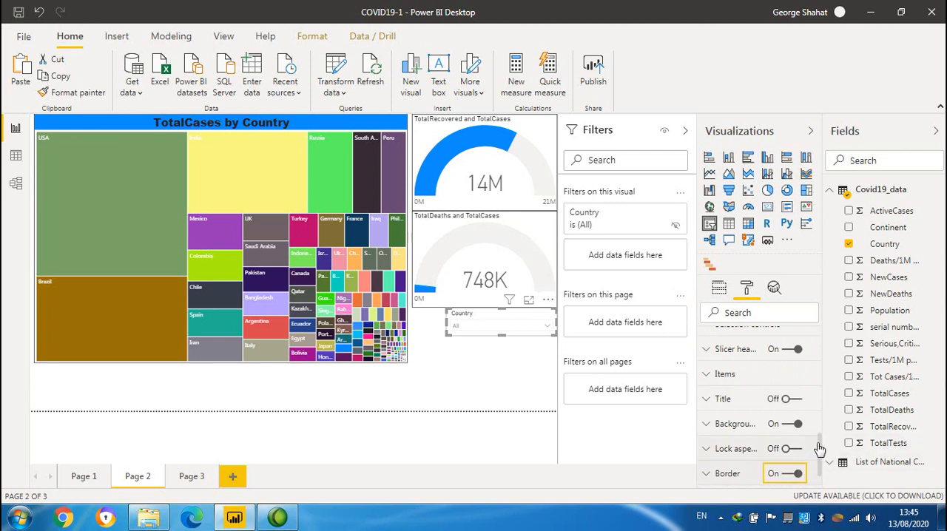
pyautogui.moveTo(823, 451); pyautogui.dragTo(824, 475)
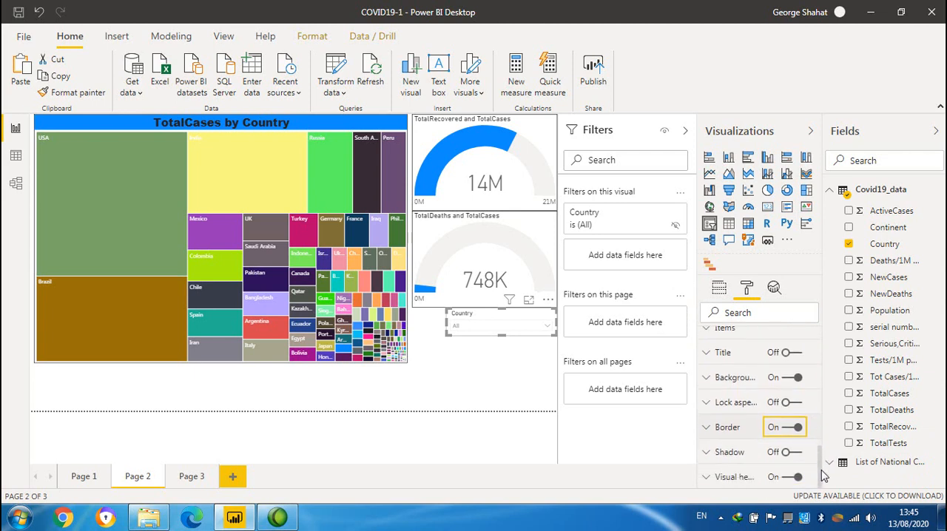
# Set the slicer header's background to the recent blue colour matching the treemap title.
pyautogui.scroll(3, 823, 475)
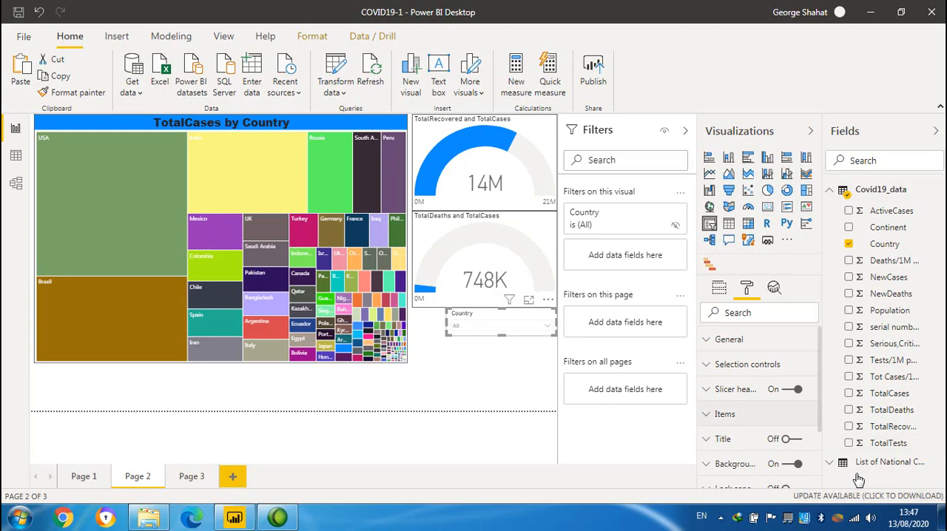
pyautogui.click(716, 392)
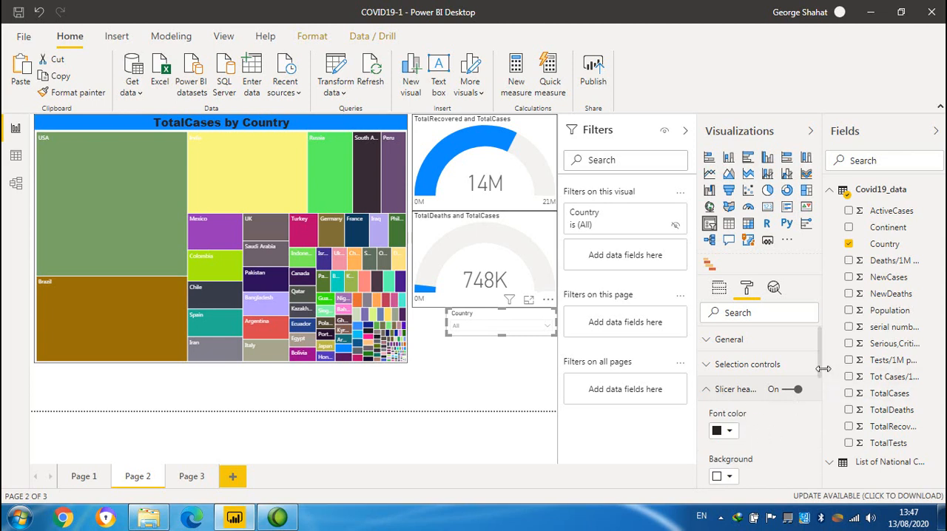
pyautogui.moveTo(821, 371); pyautogui.dragTo(819, 402)
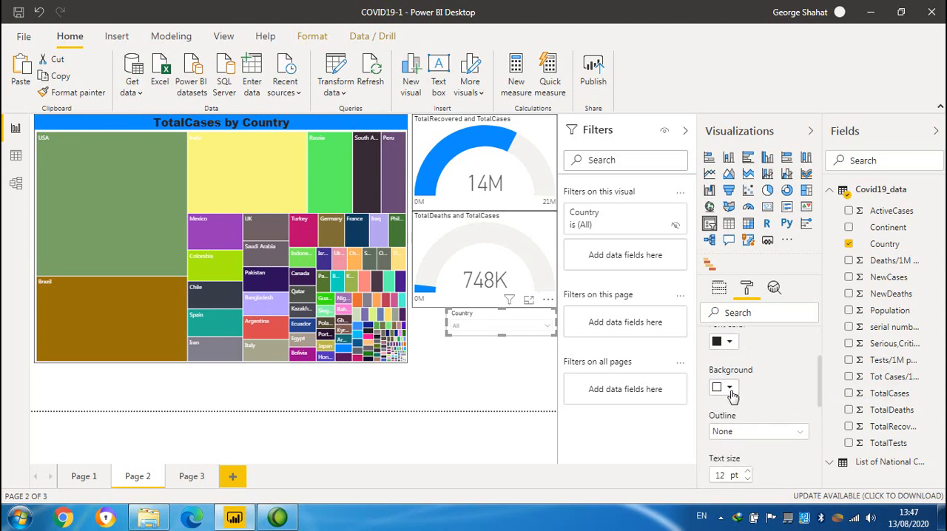
pyautogui.click(728, 390)
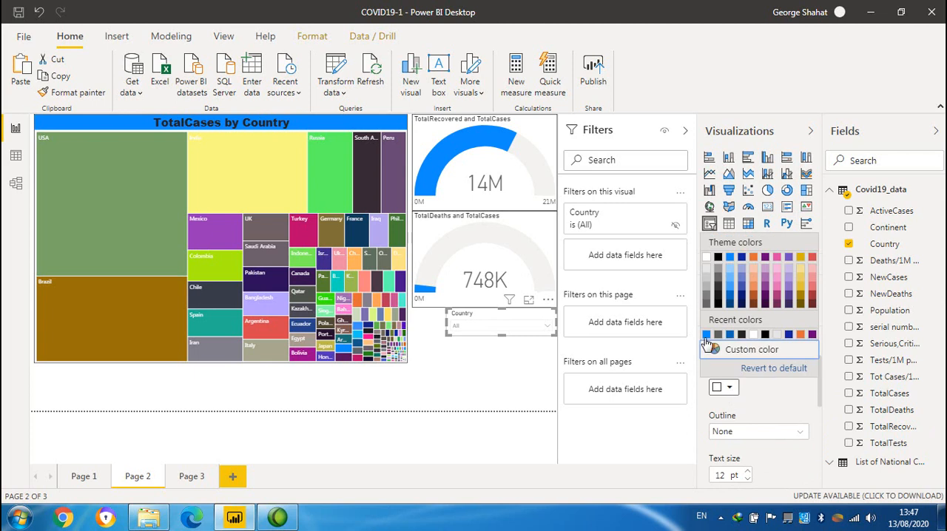
pyautogui.click(706, 337)
pyautogui.click(724, 385)
pyautogui.click(707, 335)
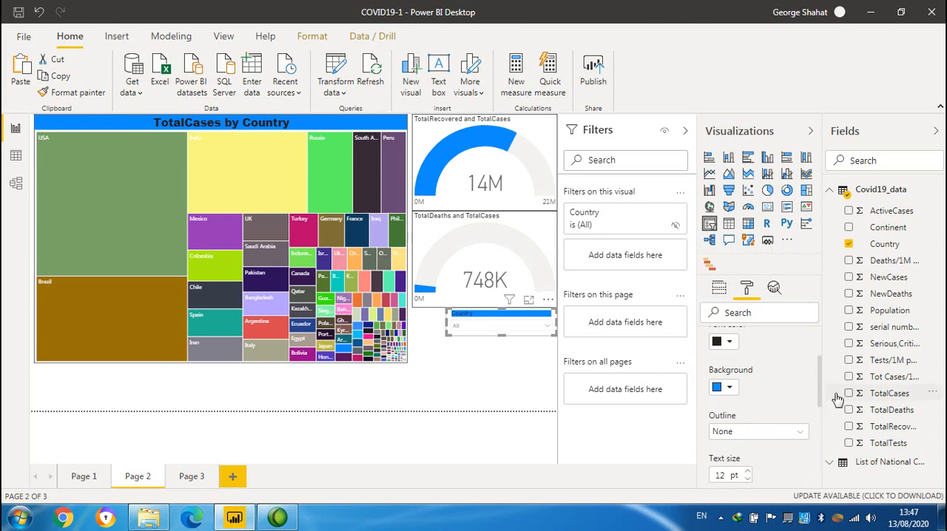
pyautogui.scroll(-2, 817, 406)
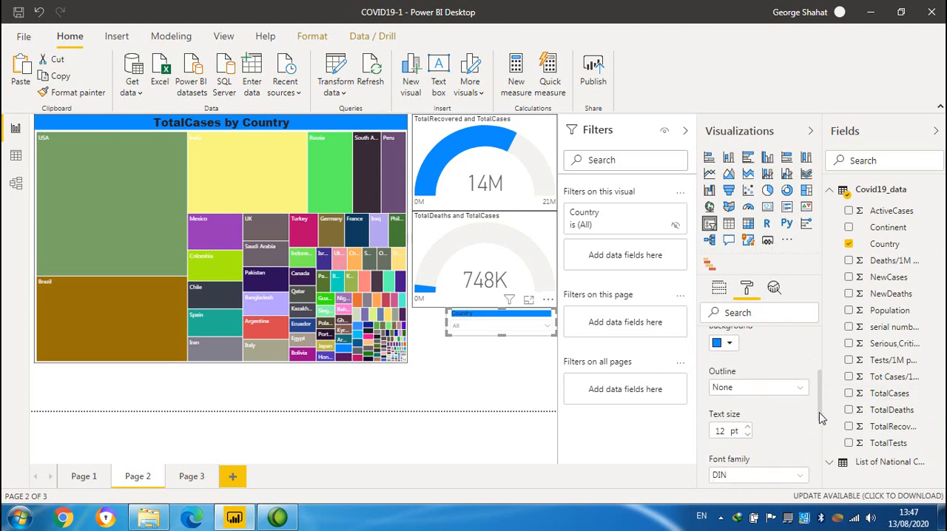
pyautogui.click(796, 381)
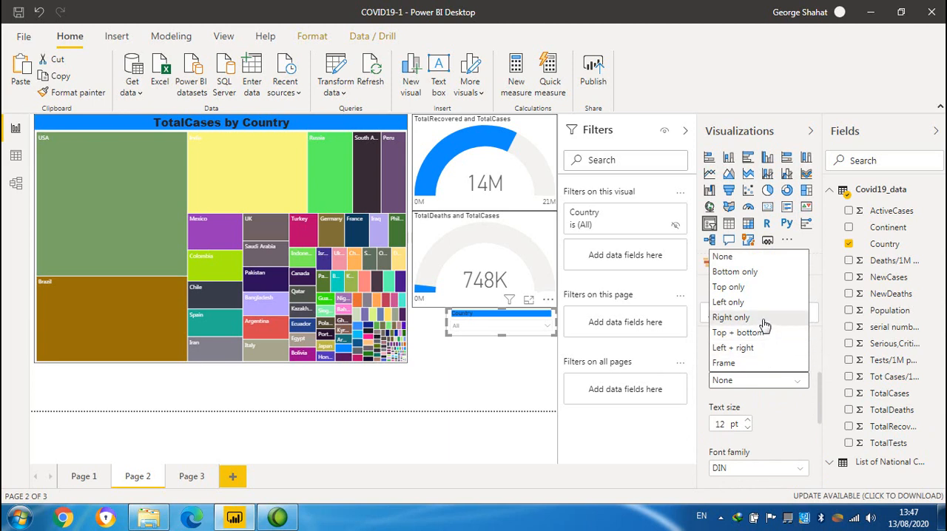
pyautogui.click(789, 418)
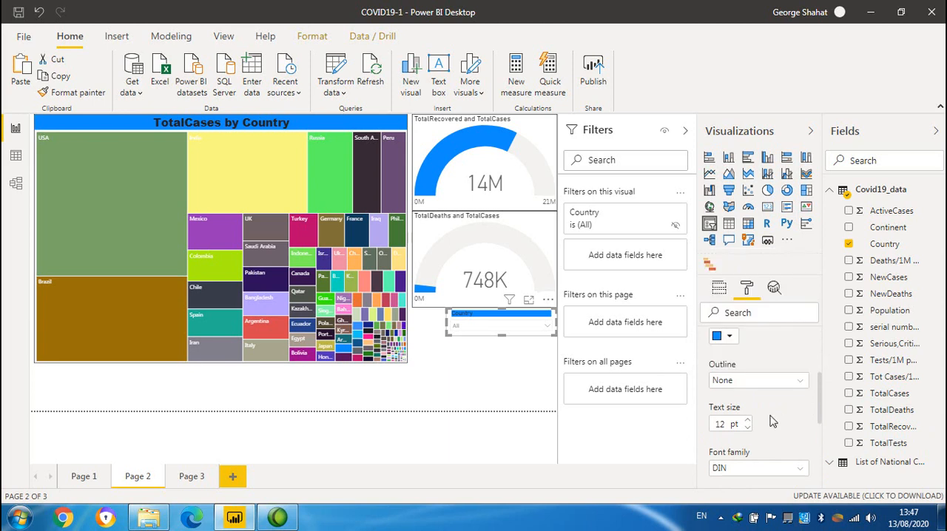
# Set the slicer header's text size to 15 pt and its font family to Arial Black.
pyautogui.click(748, 420)
pyautogui.click(748, 420)
pyautogui.click(748, 420)
pyautogui.scroll(-2, 819, 415)
pyautogui.click(799, 411)
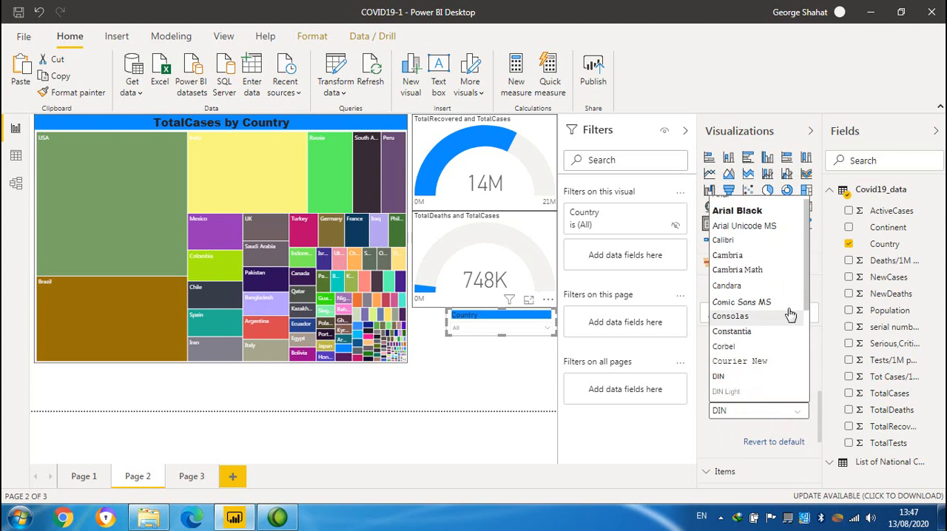
pyautogui.click(768, 216)
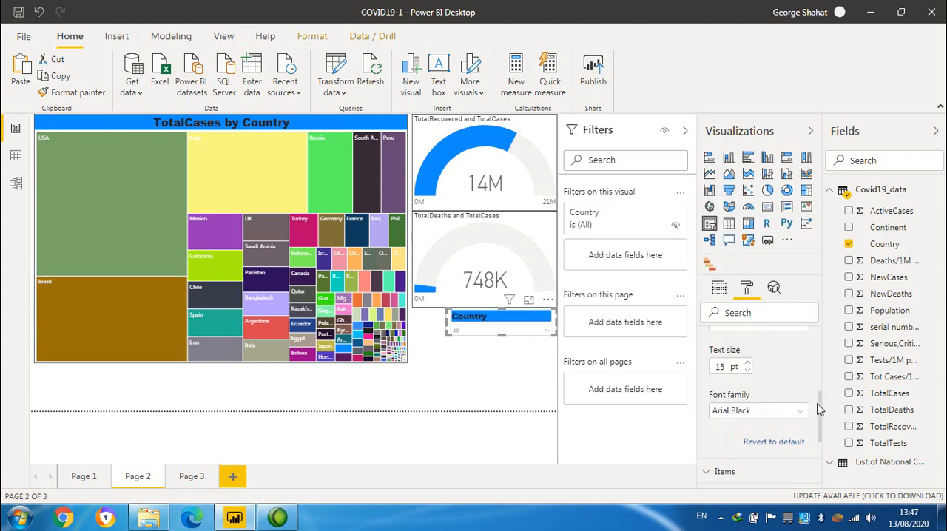
# Look through the Country slicer's Items formatting and its remaining format sections, then deselect the slicer.
pyautogui.scroll(4, 820, 409)
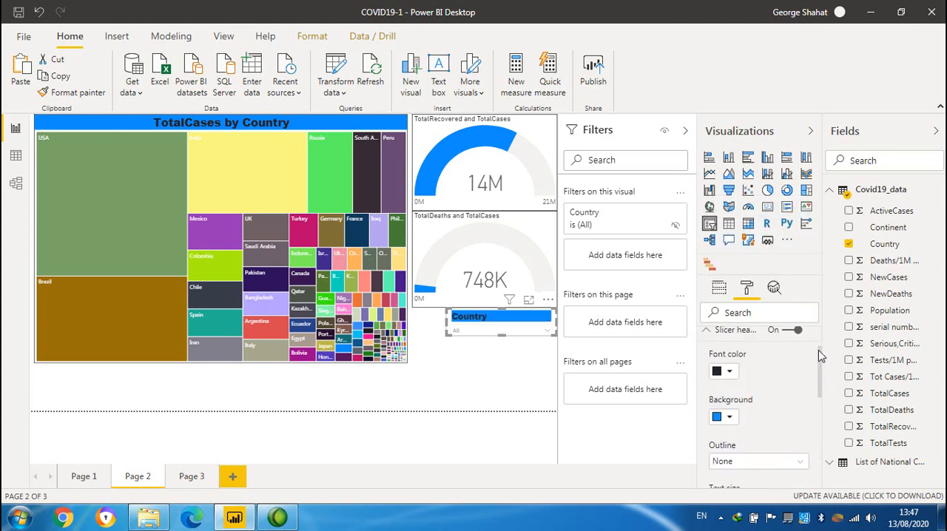
pyautogui.click(707, 331)
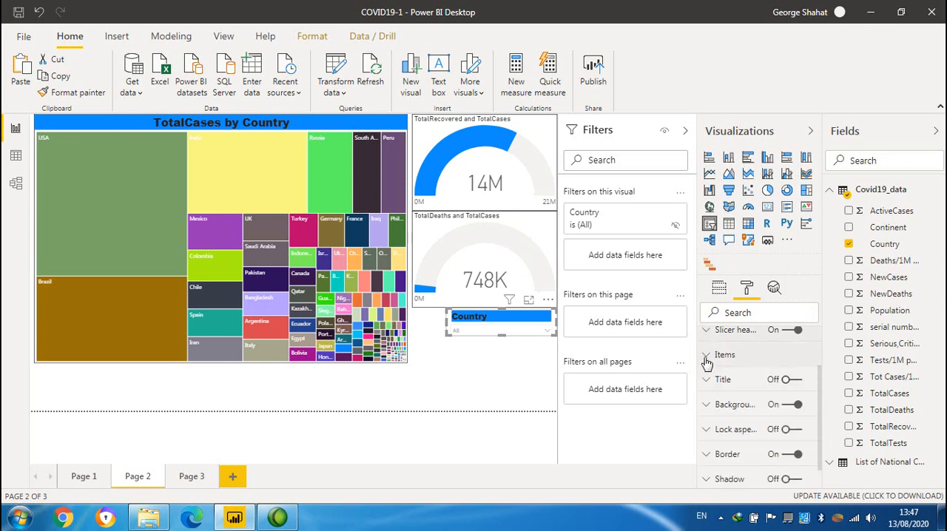
pyautogui.click(708, 358)
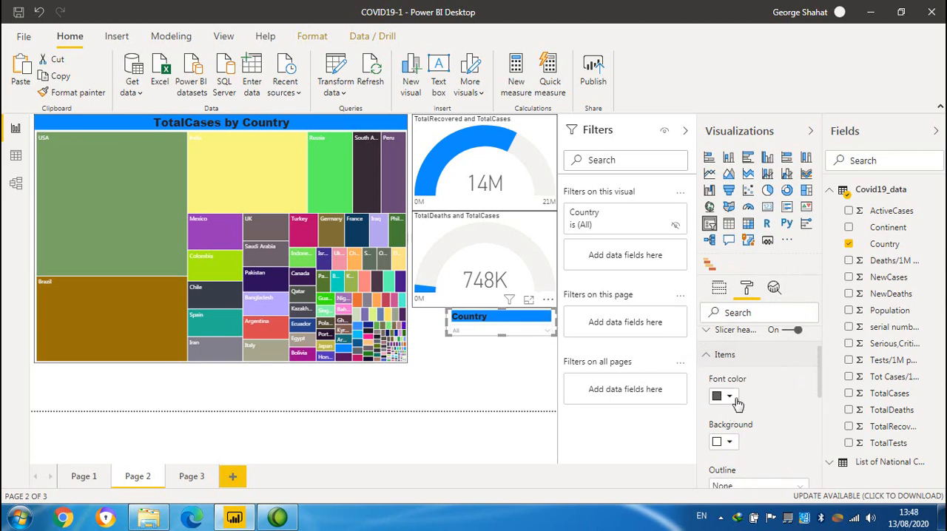
pyautogui.scroll(-1, 821, 405)
pyautogui.moveTo(821, 405); pyautogui.dragTo(823, 416)
pyautogui.scroll(-2, 821, 416)
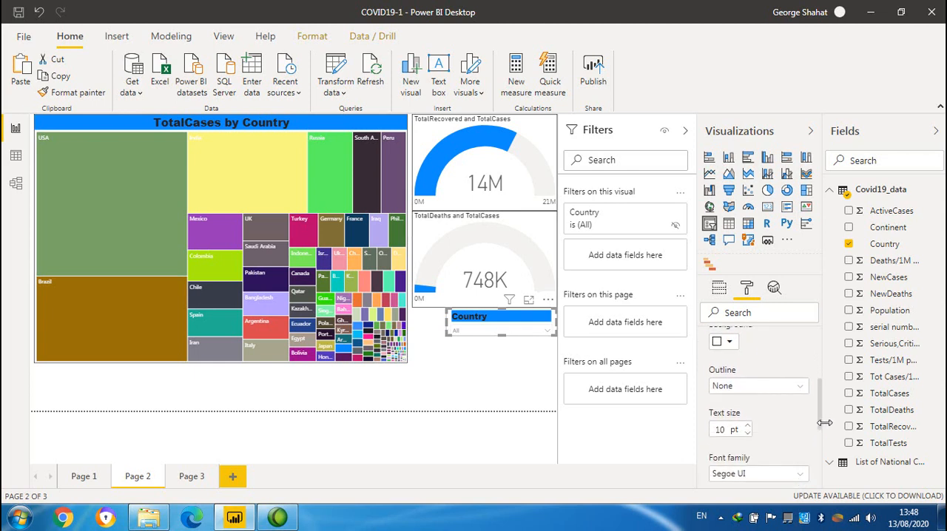
pyautogui.moveTo(824, 422); pyautogui.dragTo(830, 473)
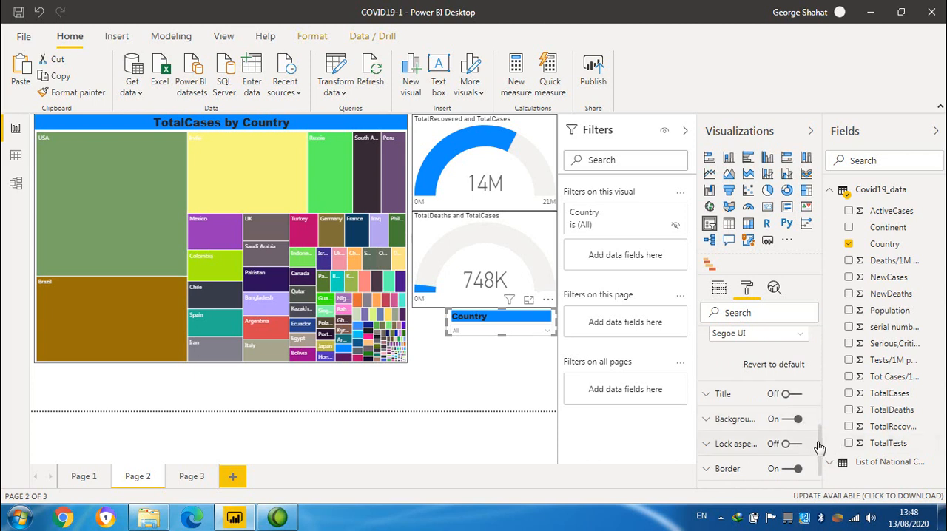
pyautogui.moveTo(821, 442); pyautogui.dragTo(822, 462)
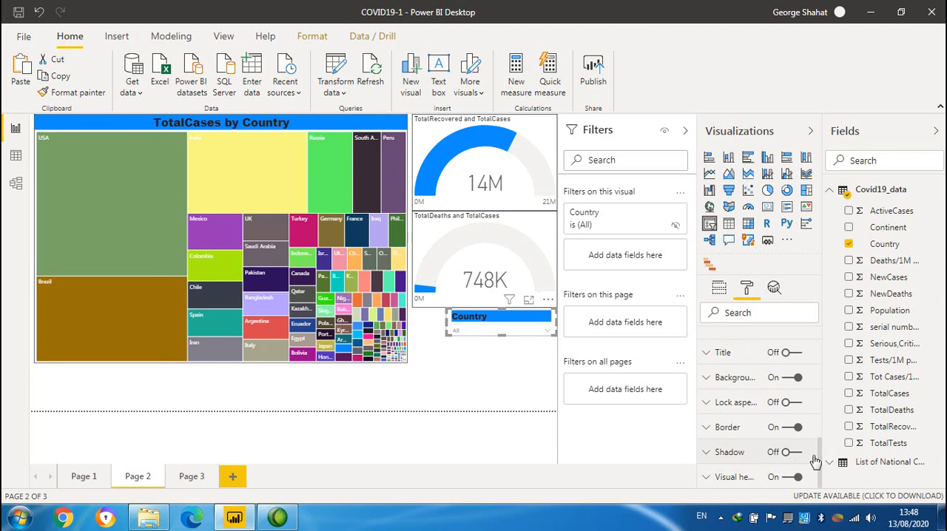
pyautogui.click(631, 355)
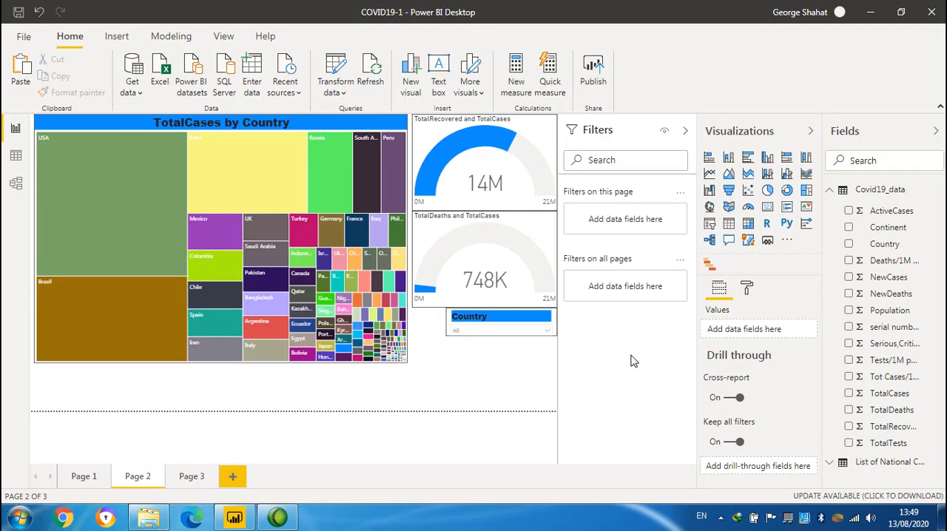
# Paste a copy of the Country slicer directly below the original and replace the copy's field with Continent.
pyautogui.click(513, 324)
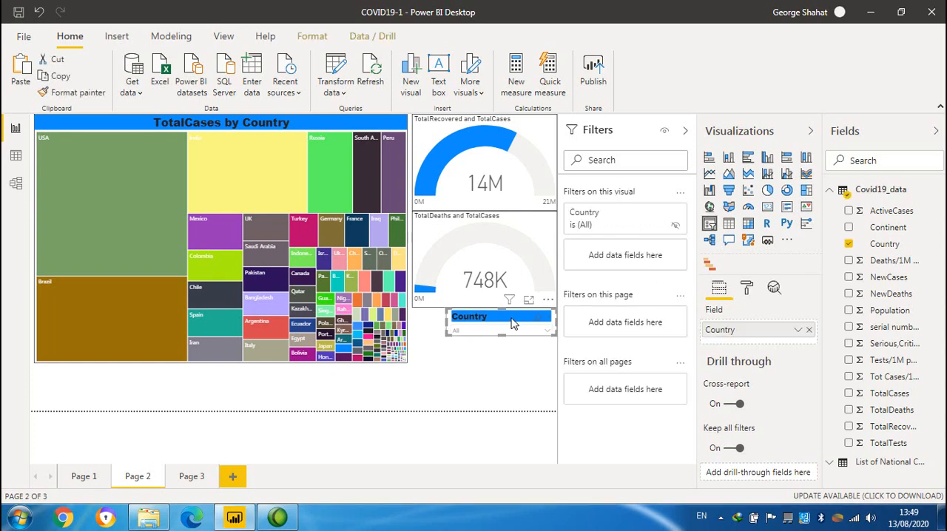
pyautogui.hotkey('ctrl', 'v')
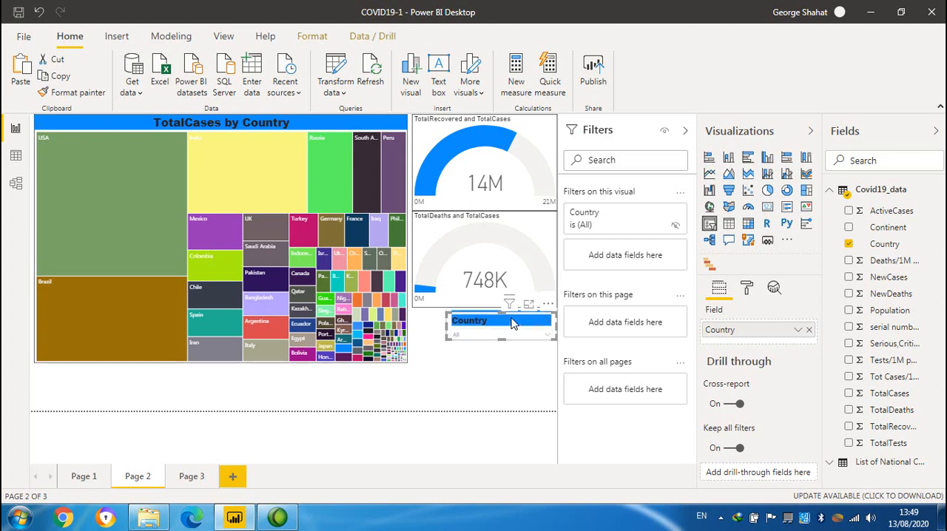
pyautogui.moveTo(511, 318); pyautogui.dragTo(513, 344)
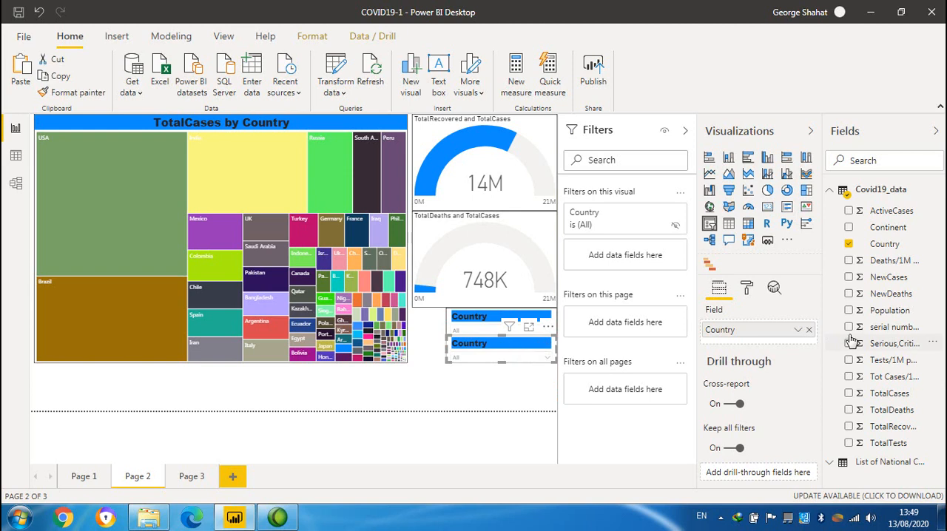
pyautogui.click(810, 330)
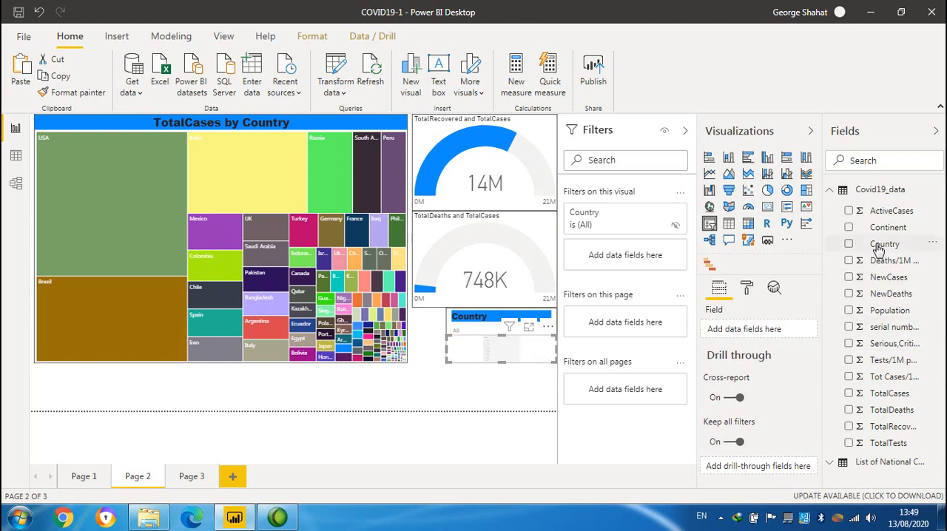
pyautogui.moveTo(881, 231); pyautogui.dragTo(760, 331)
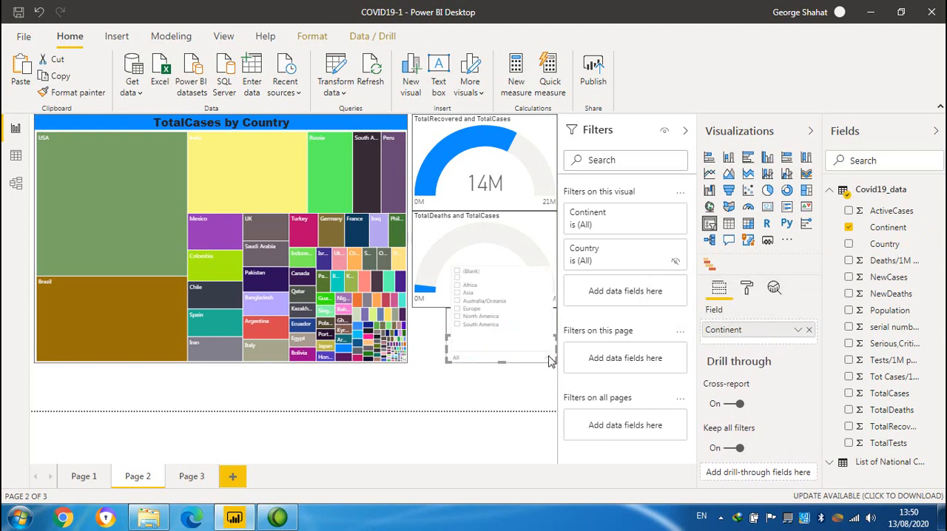
# Test the Continent slicer by filtering the page to Africa and clearing the selection again.
pyautogui.click(468, 289)
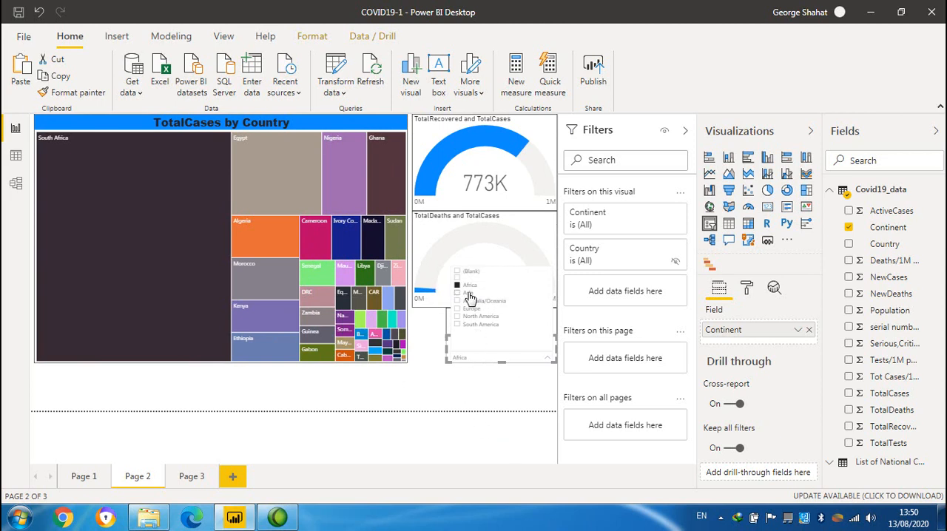
pyautogui.click(464, 288)
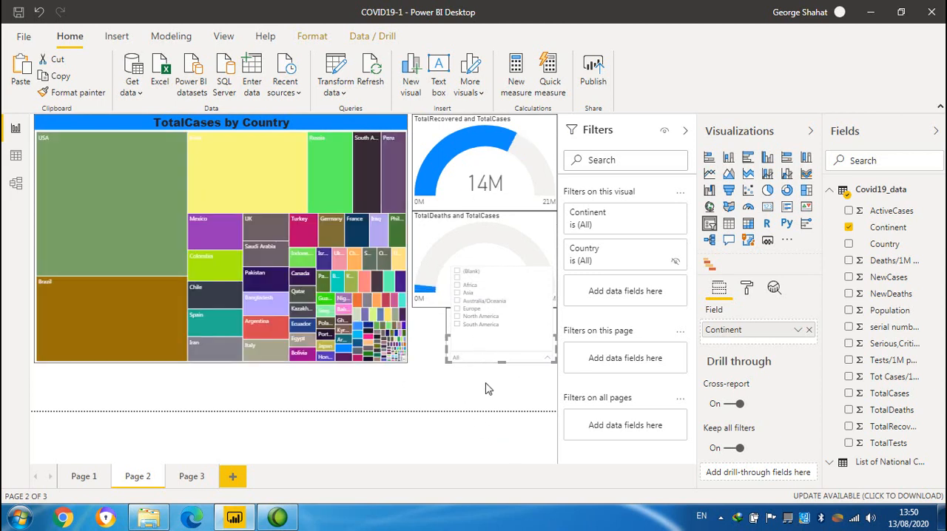
pyautogui.click(488, 402)
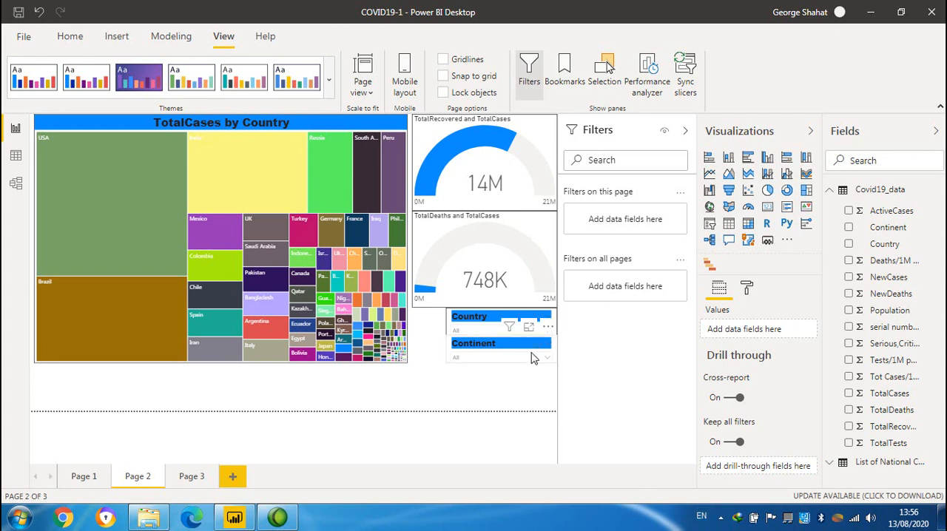
# Filter Page 2 to Angola with the Country slicer, check whether Page 3 is filtered too, and return to Page 2.
pyautogui.click(484, 333)
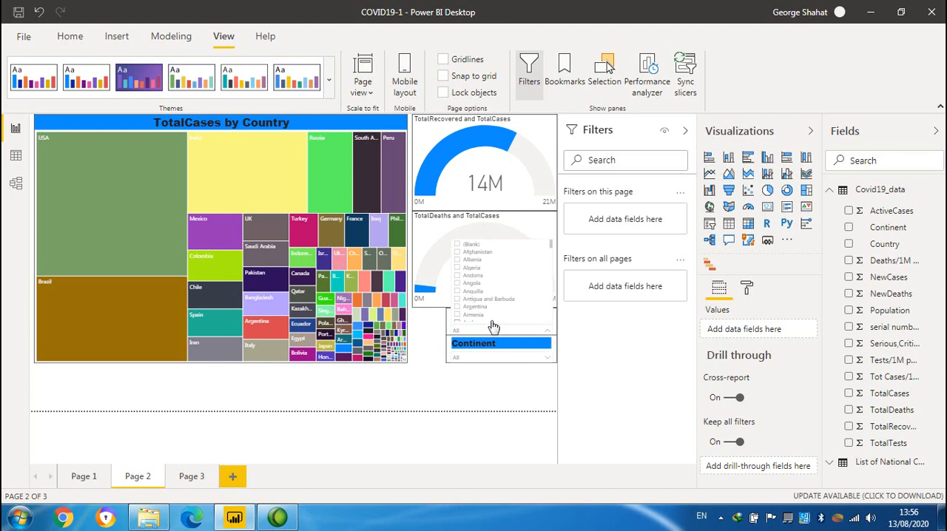
pyautogui.click(463, 286)
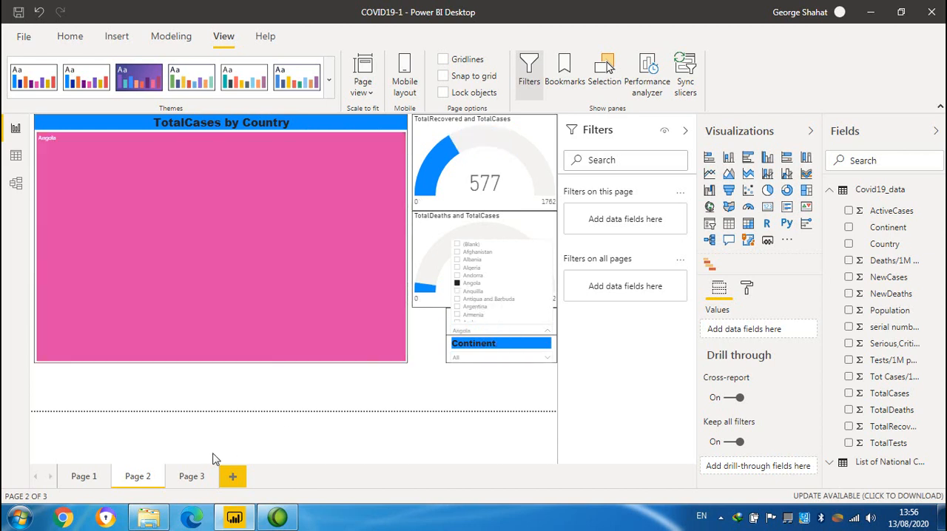
pyautogui.click(191, 476)
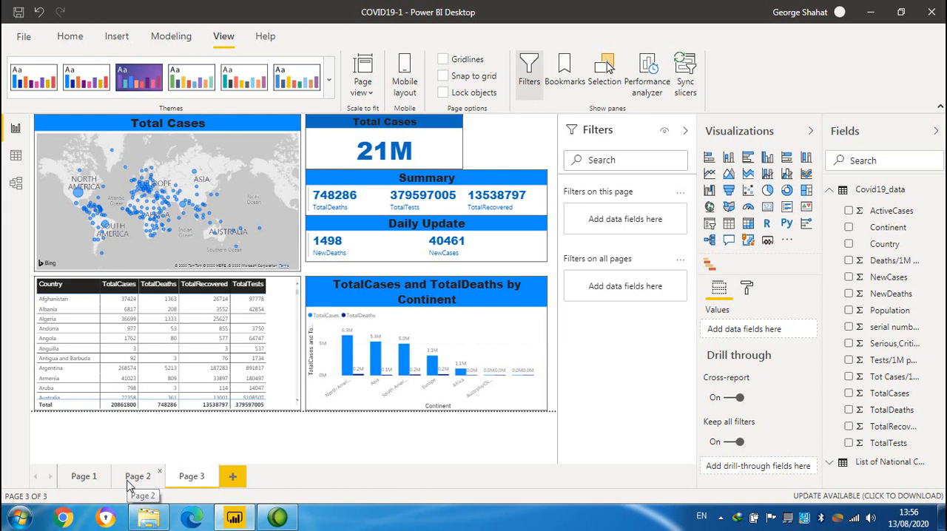
pyautogui.click(136, 477)
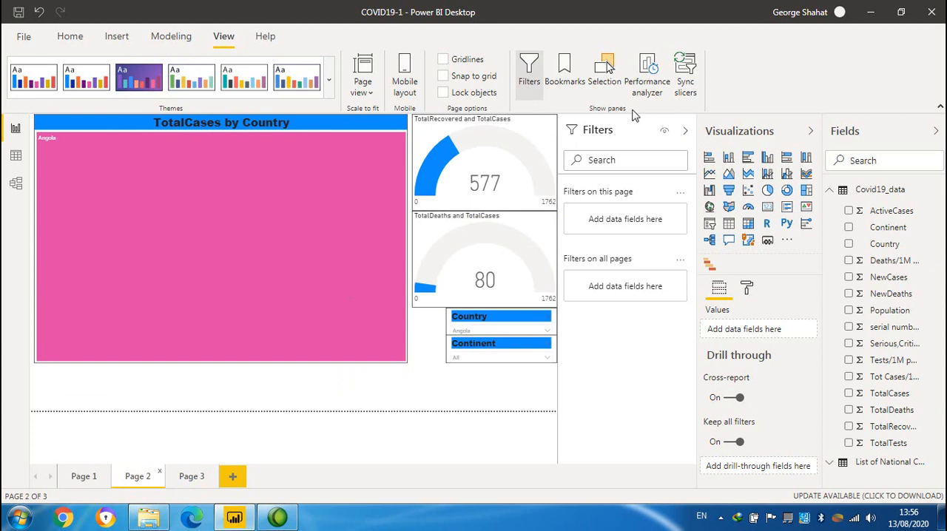
# Sync the Country slicer with Page 3, make it visible there, and check Page 3.
pyautogui.click(692, 76)
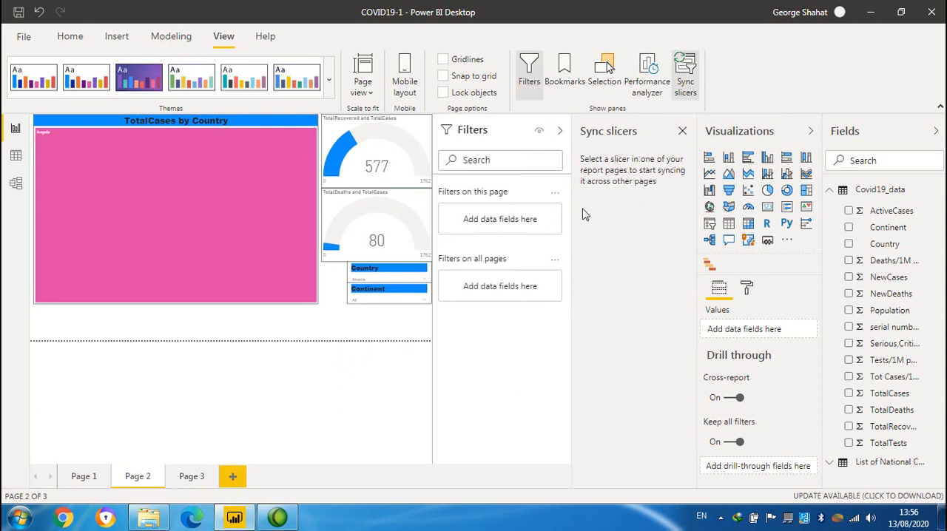
pyautogui.click(398, 278)
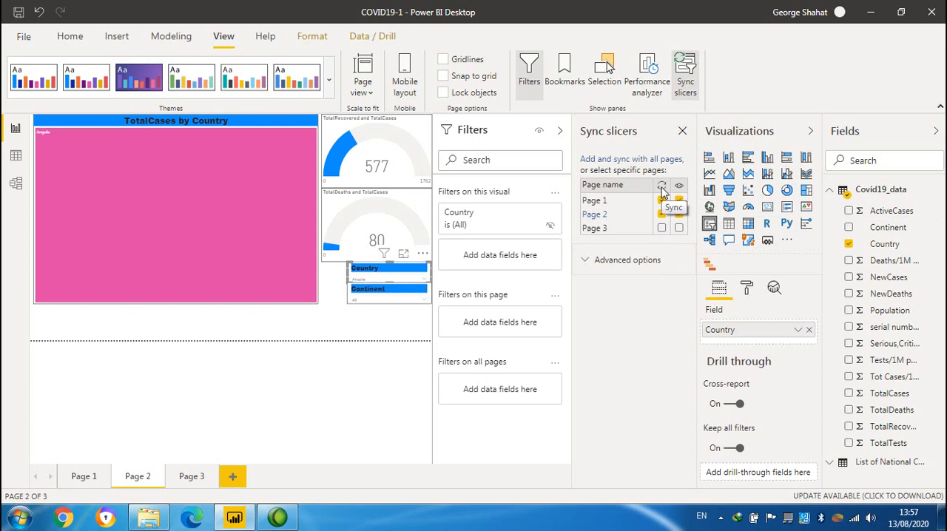
pyautogui.click(661, 228)
pyautogui.click(679, 228)
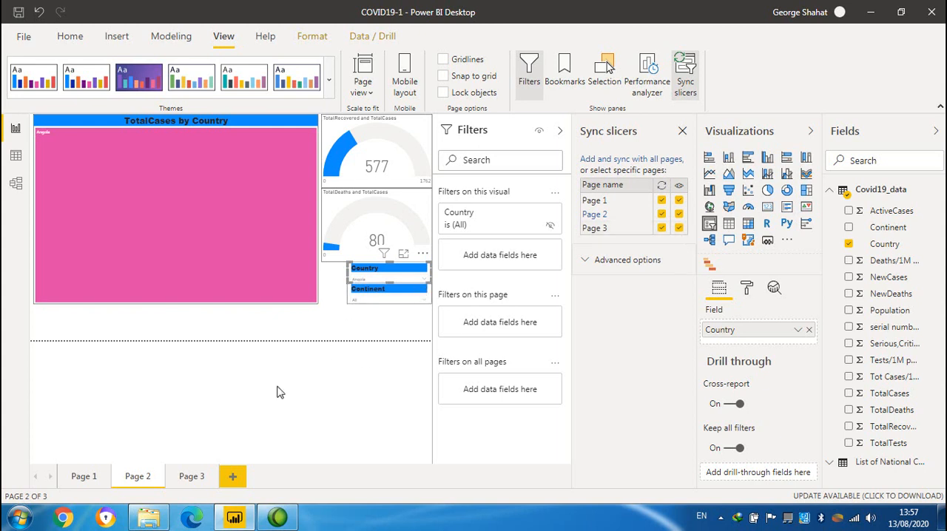
pyautogui.click(190, 477)
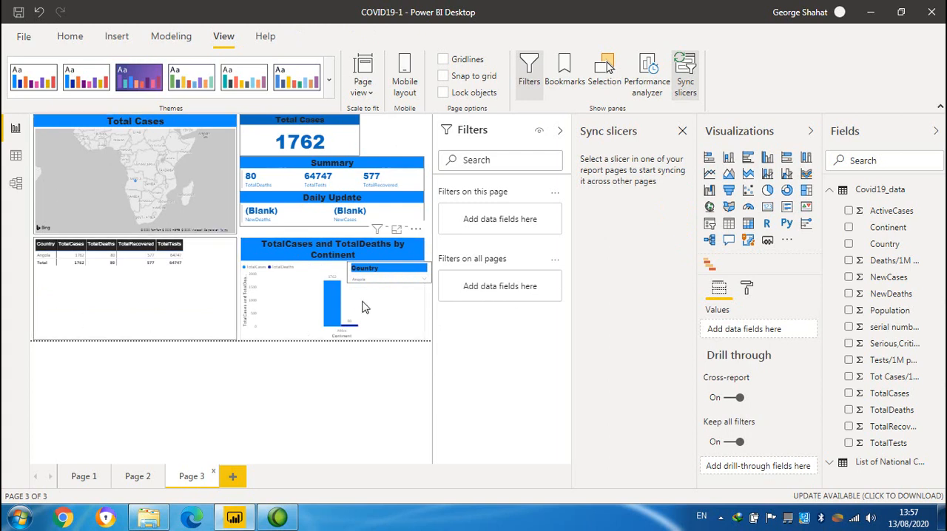
# Clear Angola from the Country slicer on Page 2 and check the synced slicer on Page 3.
pyautogui.click(134, 485)
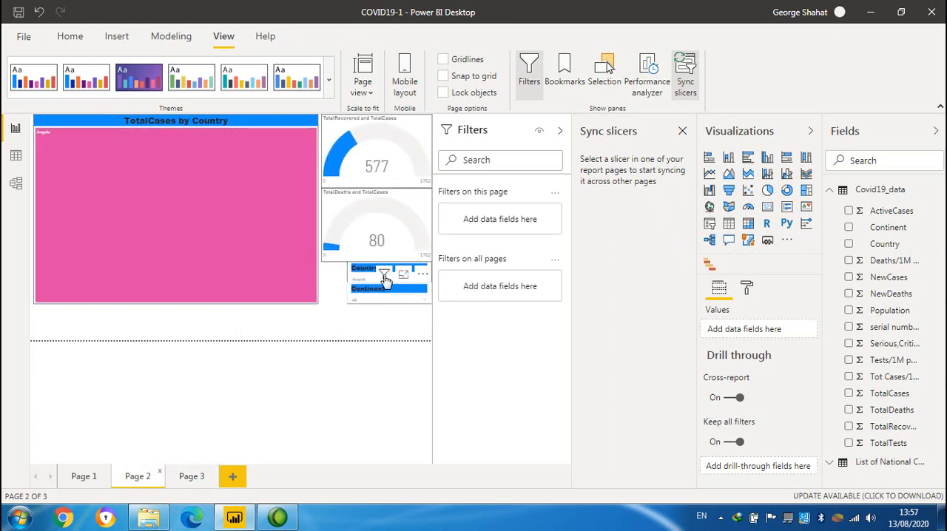
pyautogui.click(372, 279)
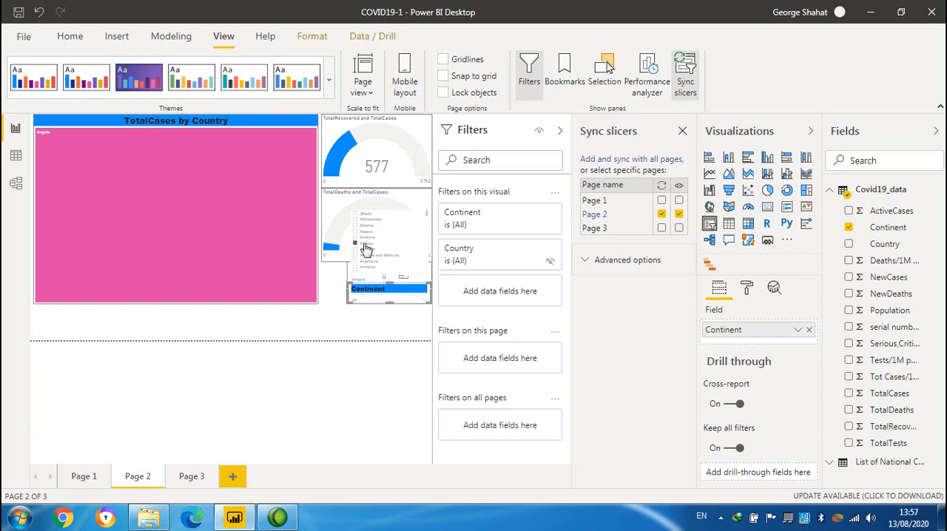
pyautogui.click(365, 249)
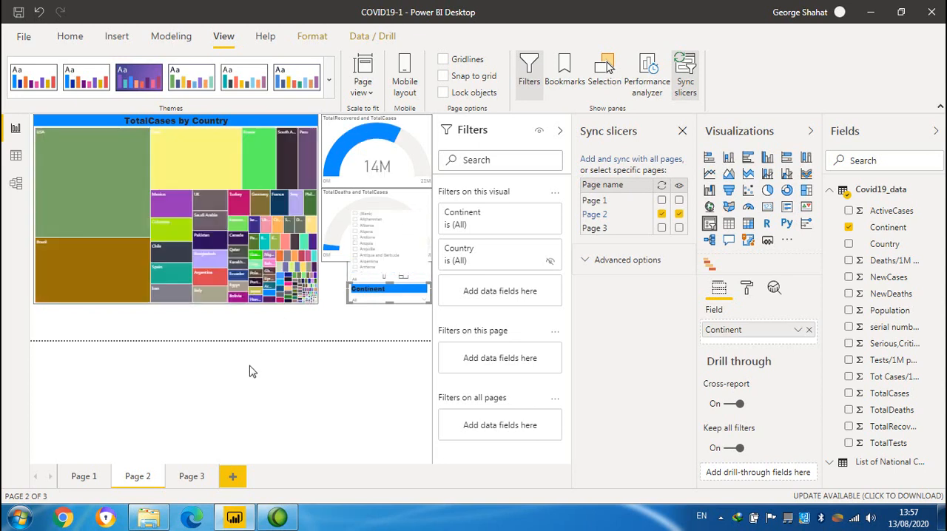
pyautogui.click(191, 475)
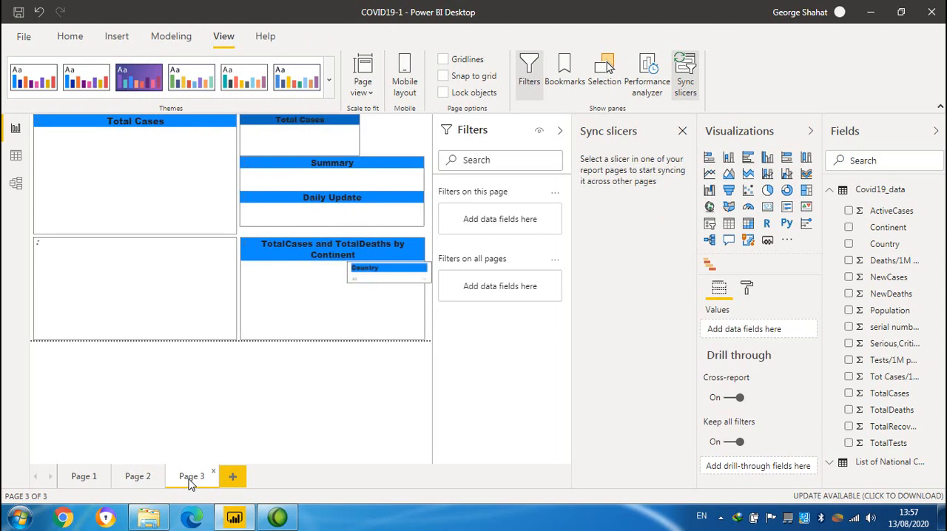